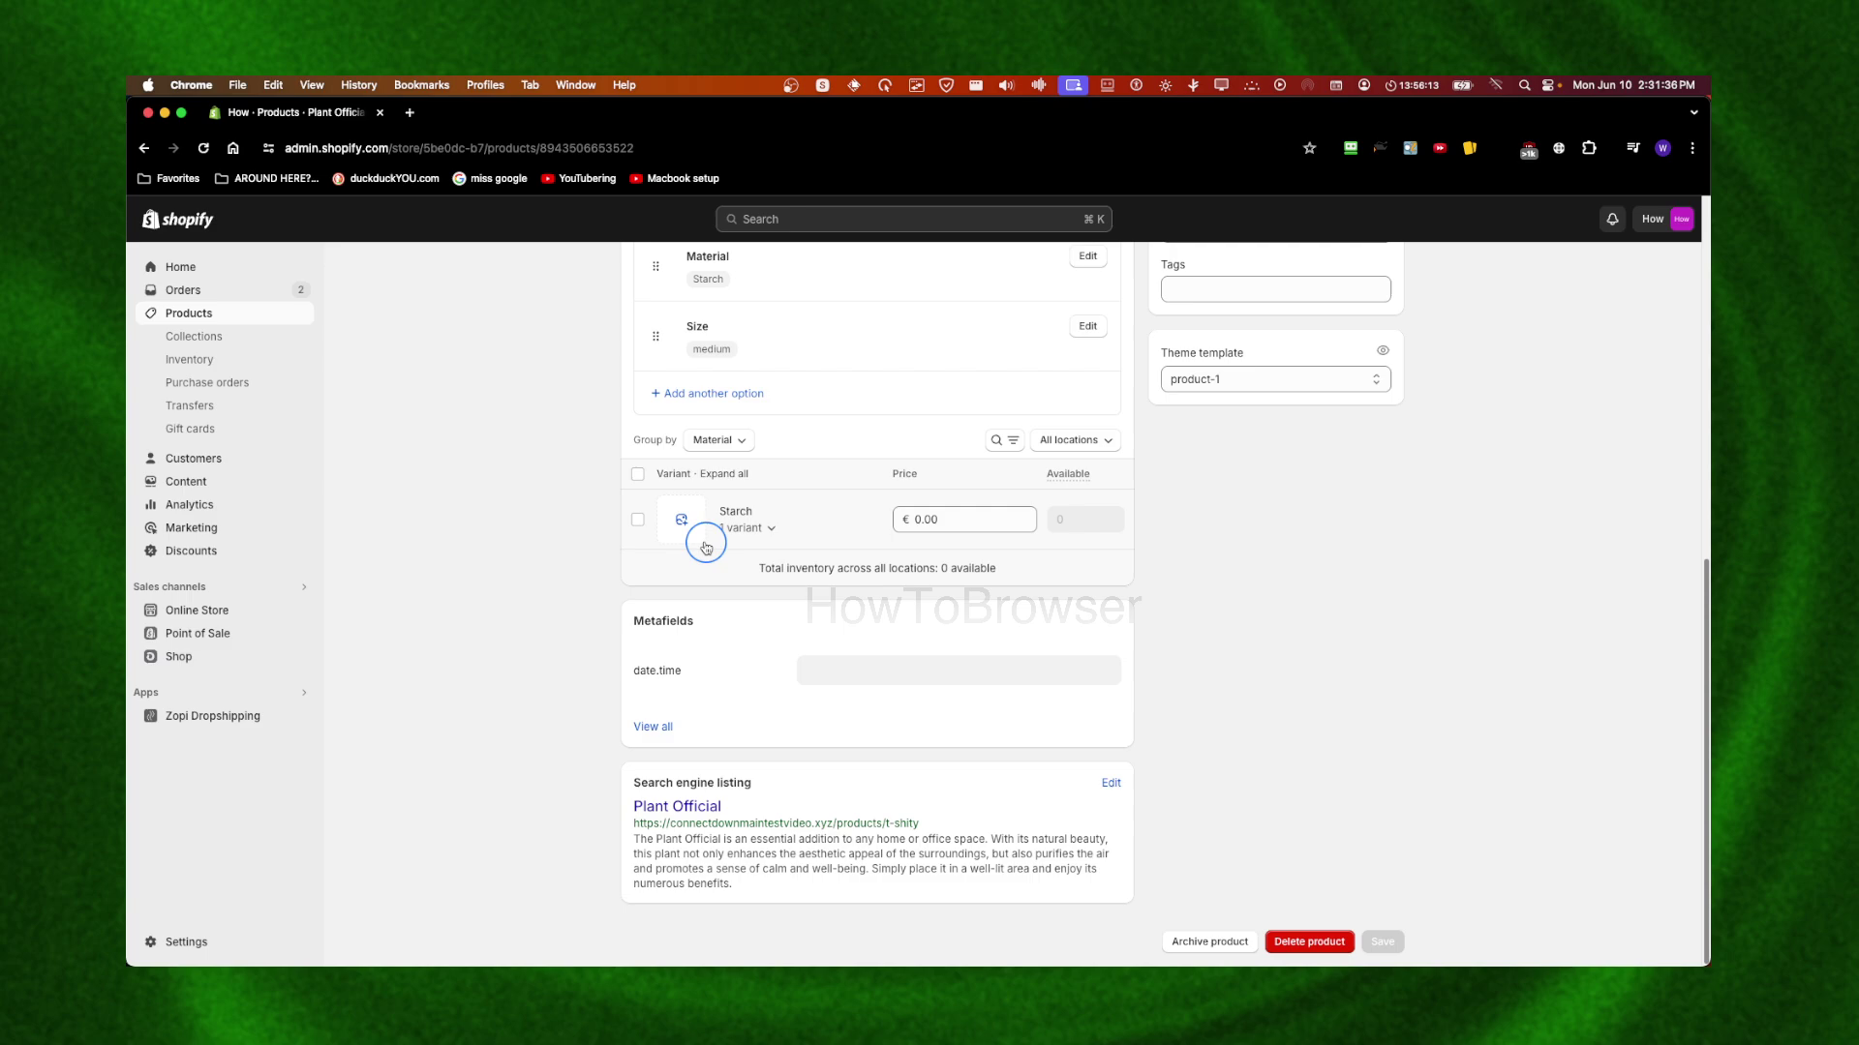
scroll(693, 538, "down", 2)
Expand the Starch group, view the Starch / medium variant's details, then return to Plant Official.
left_click(746, 598)
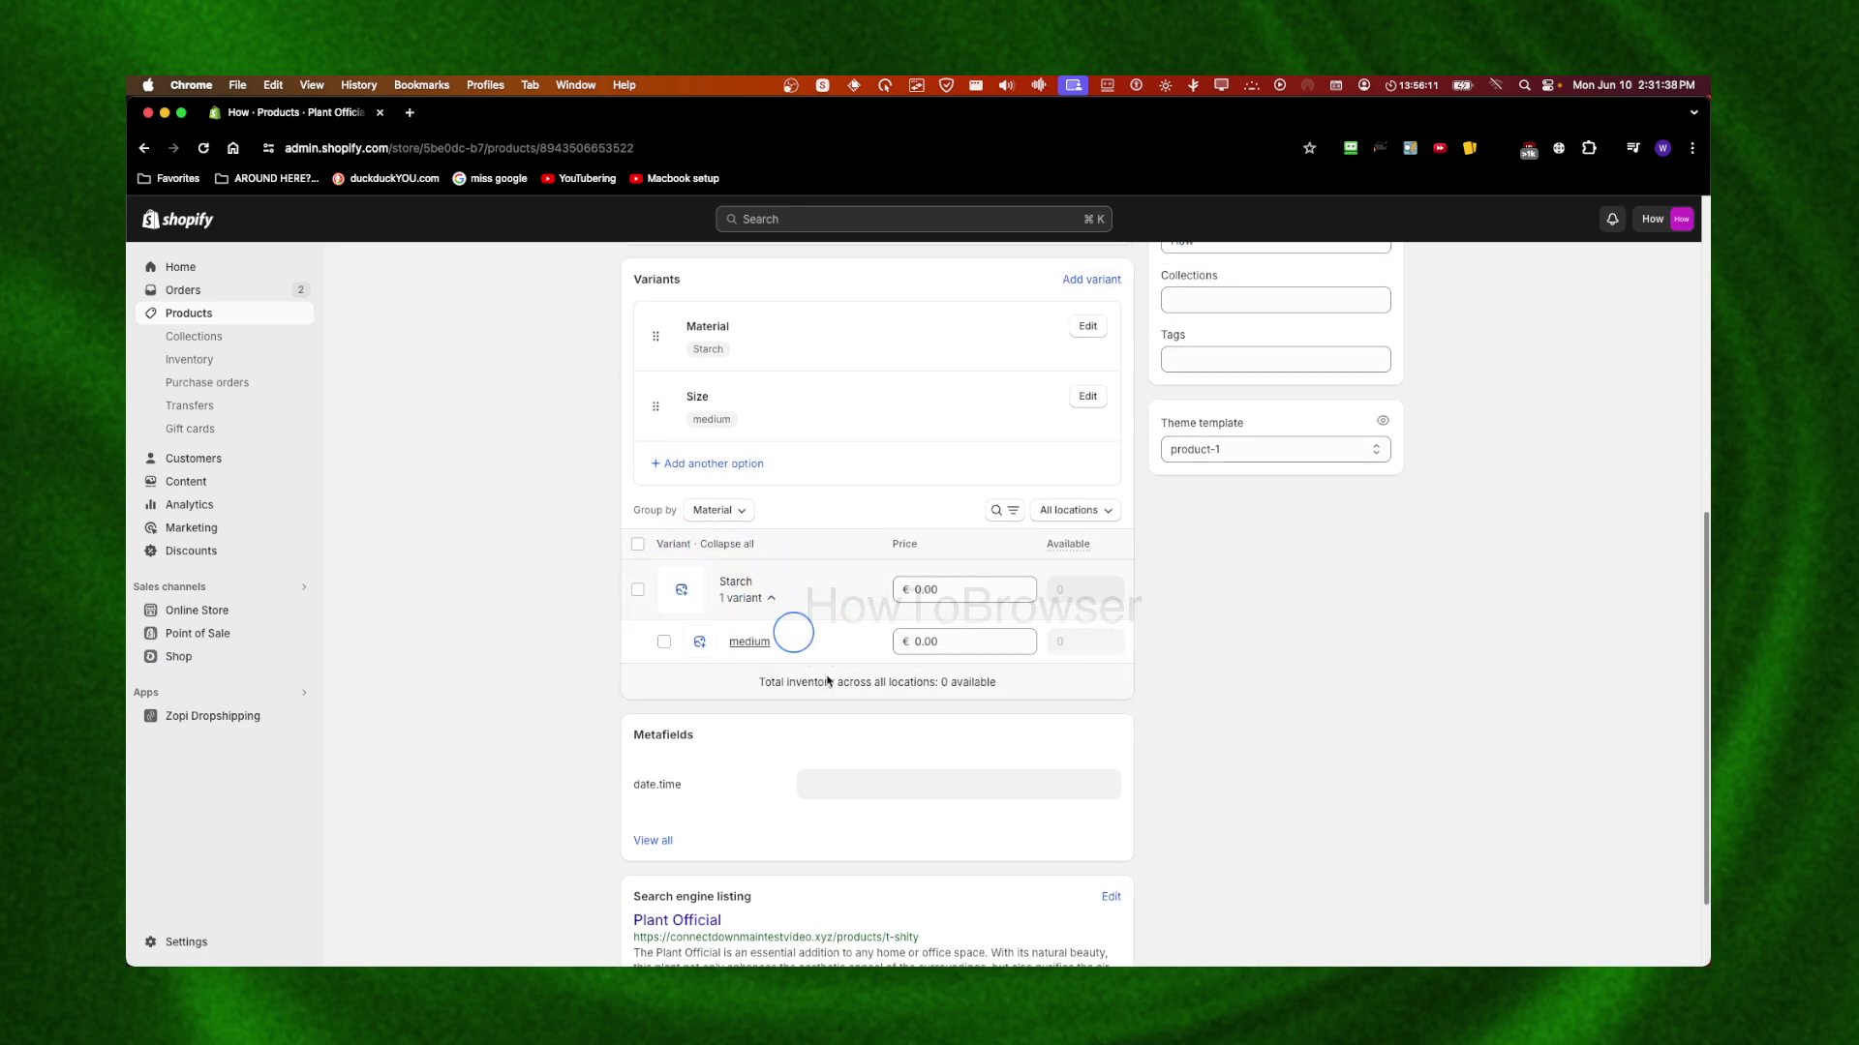
left_click(737, 590)
left_click(739, 589)
left_click(738, 634)
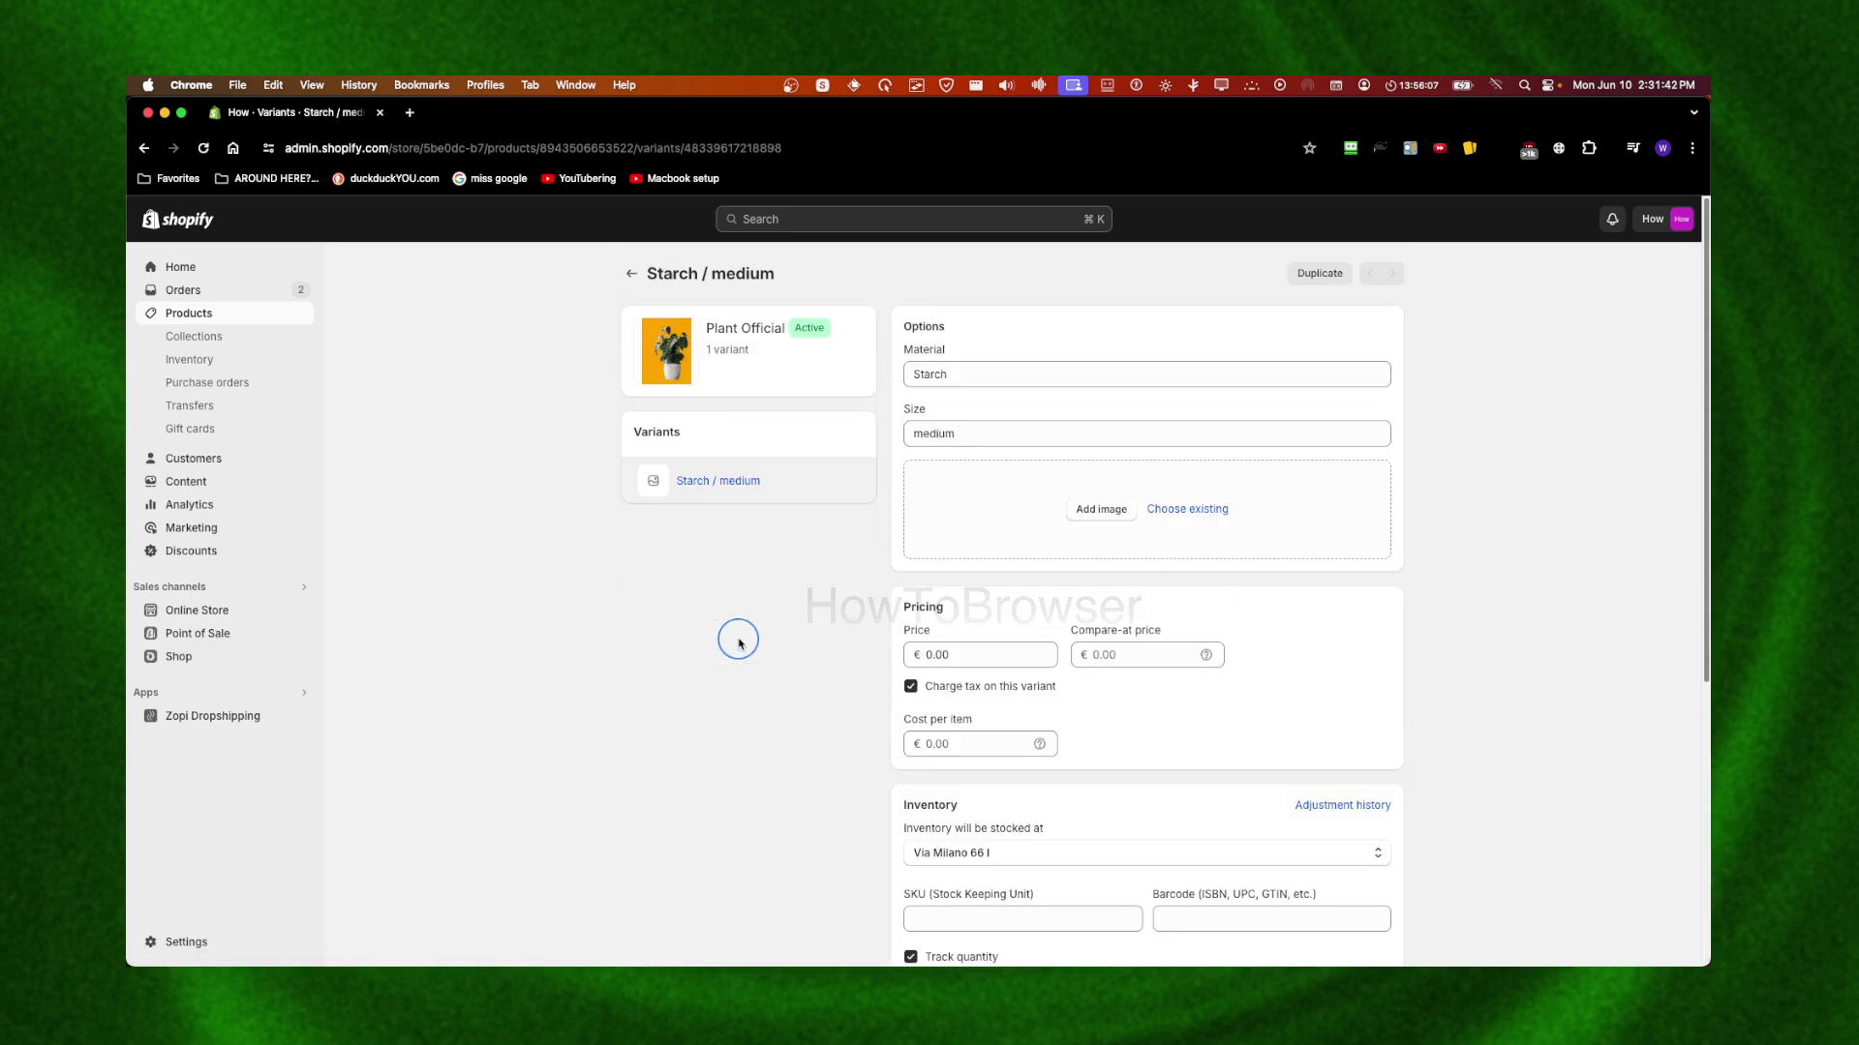
left_click(632, 273)
scroll(904, 565, "down", 10)
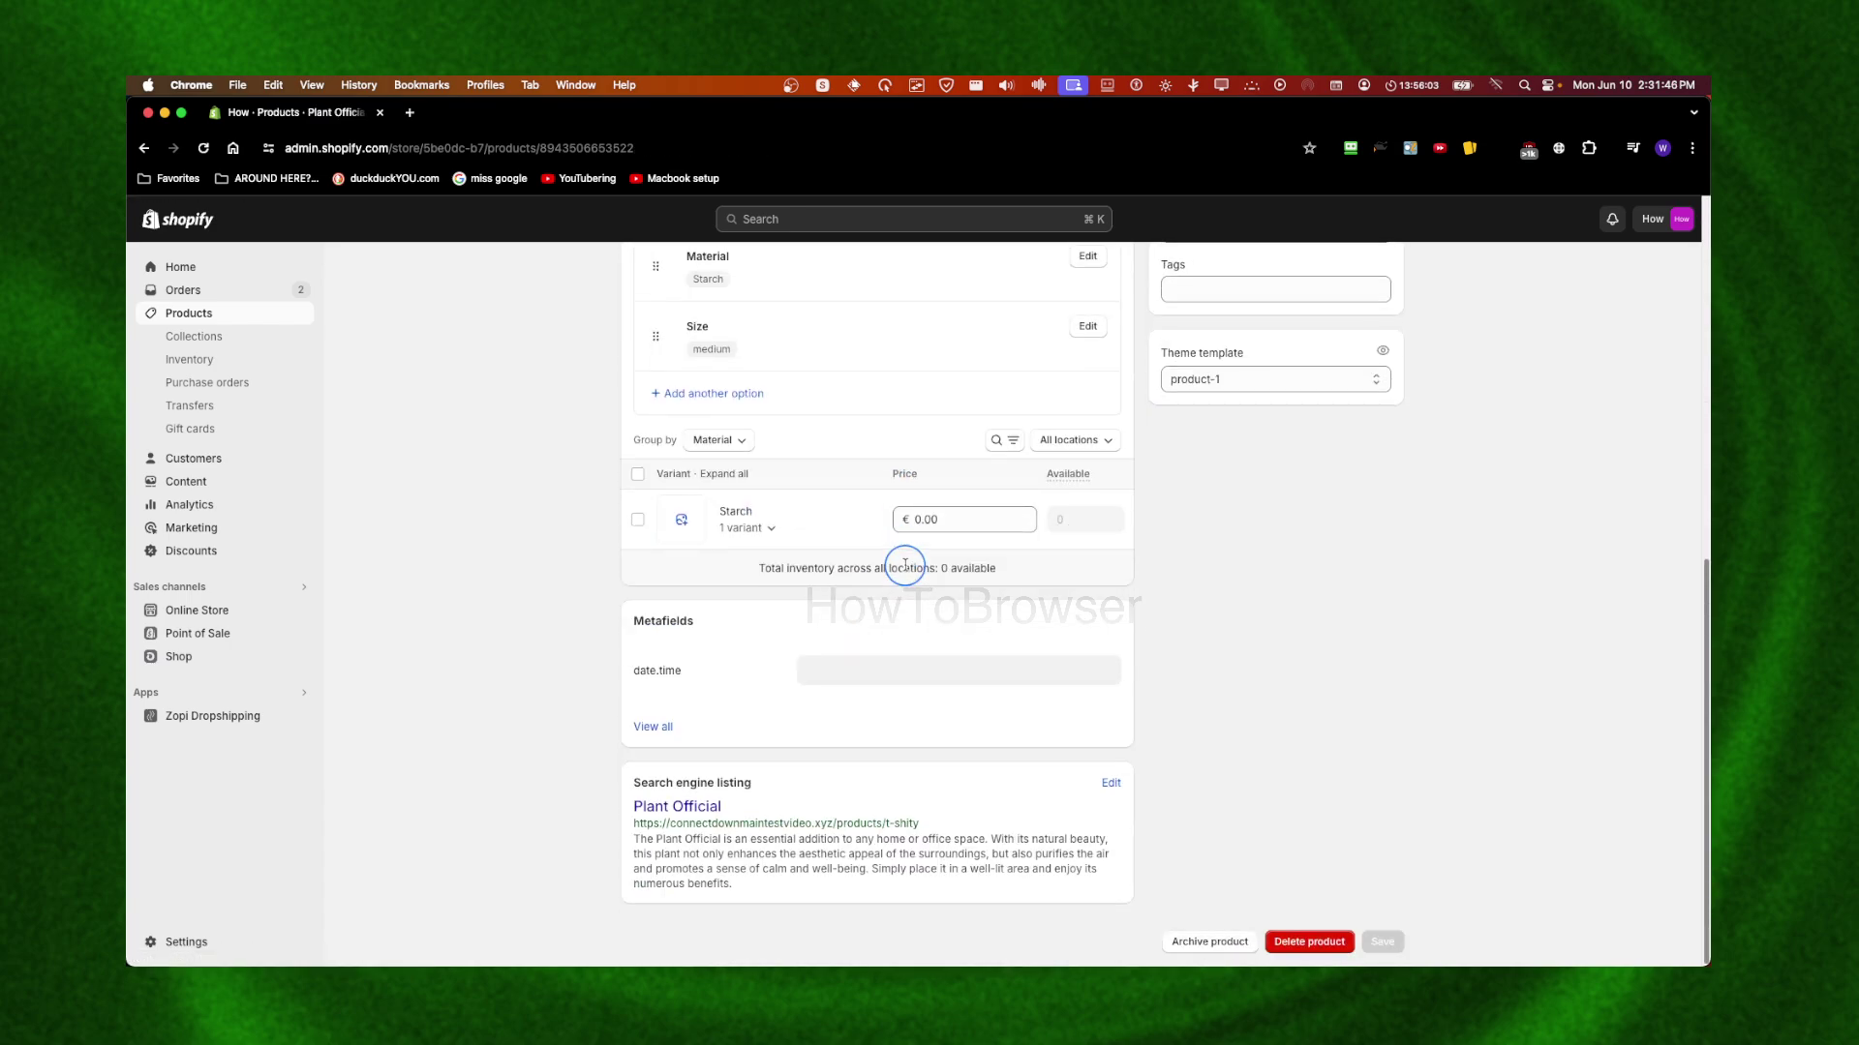
scroll(904, 565, "up", 3)
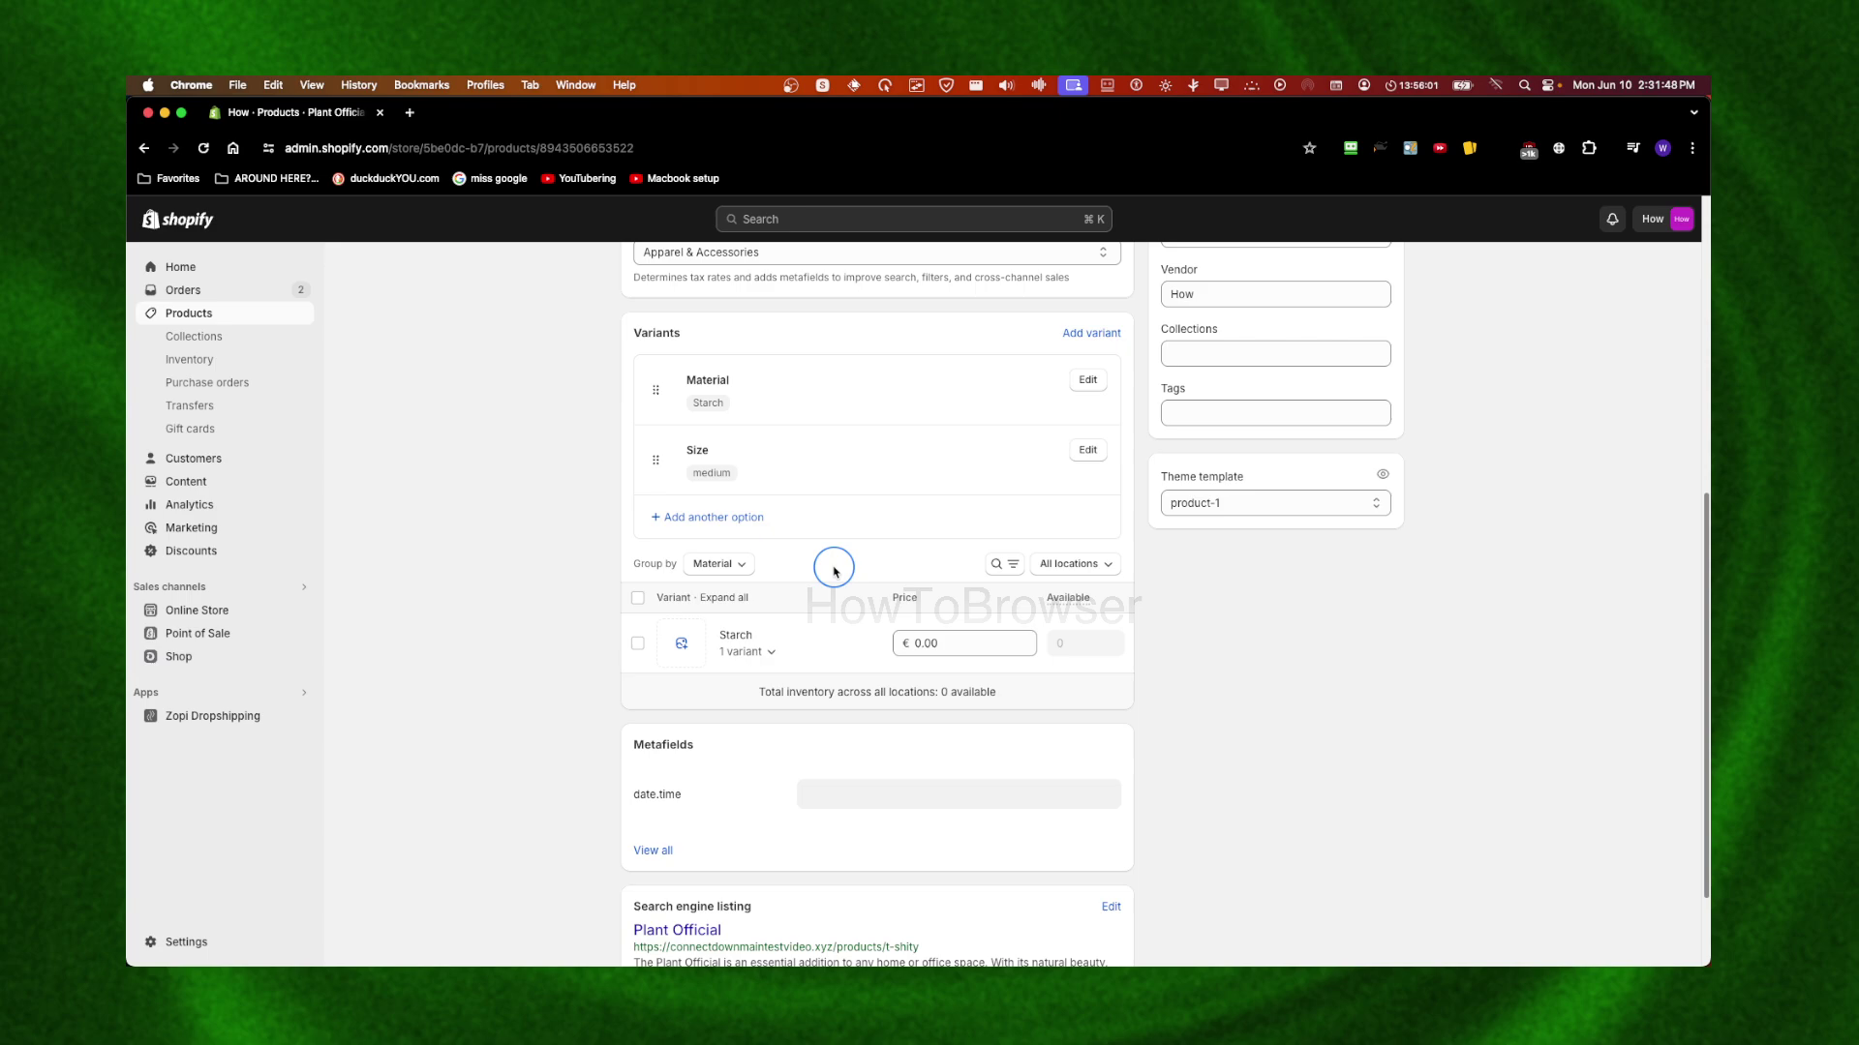
mouse_move(962, 518)
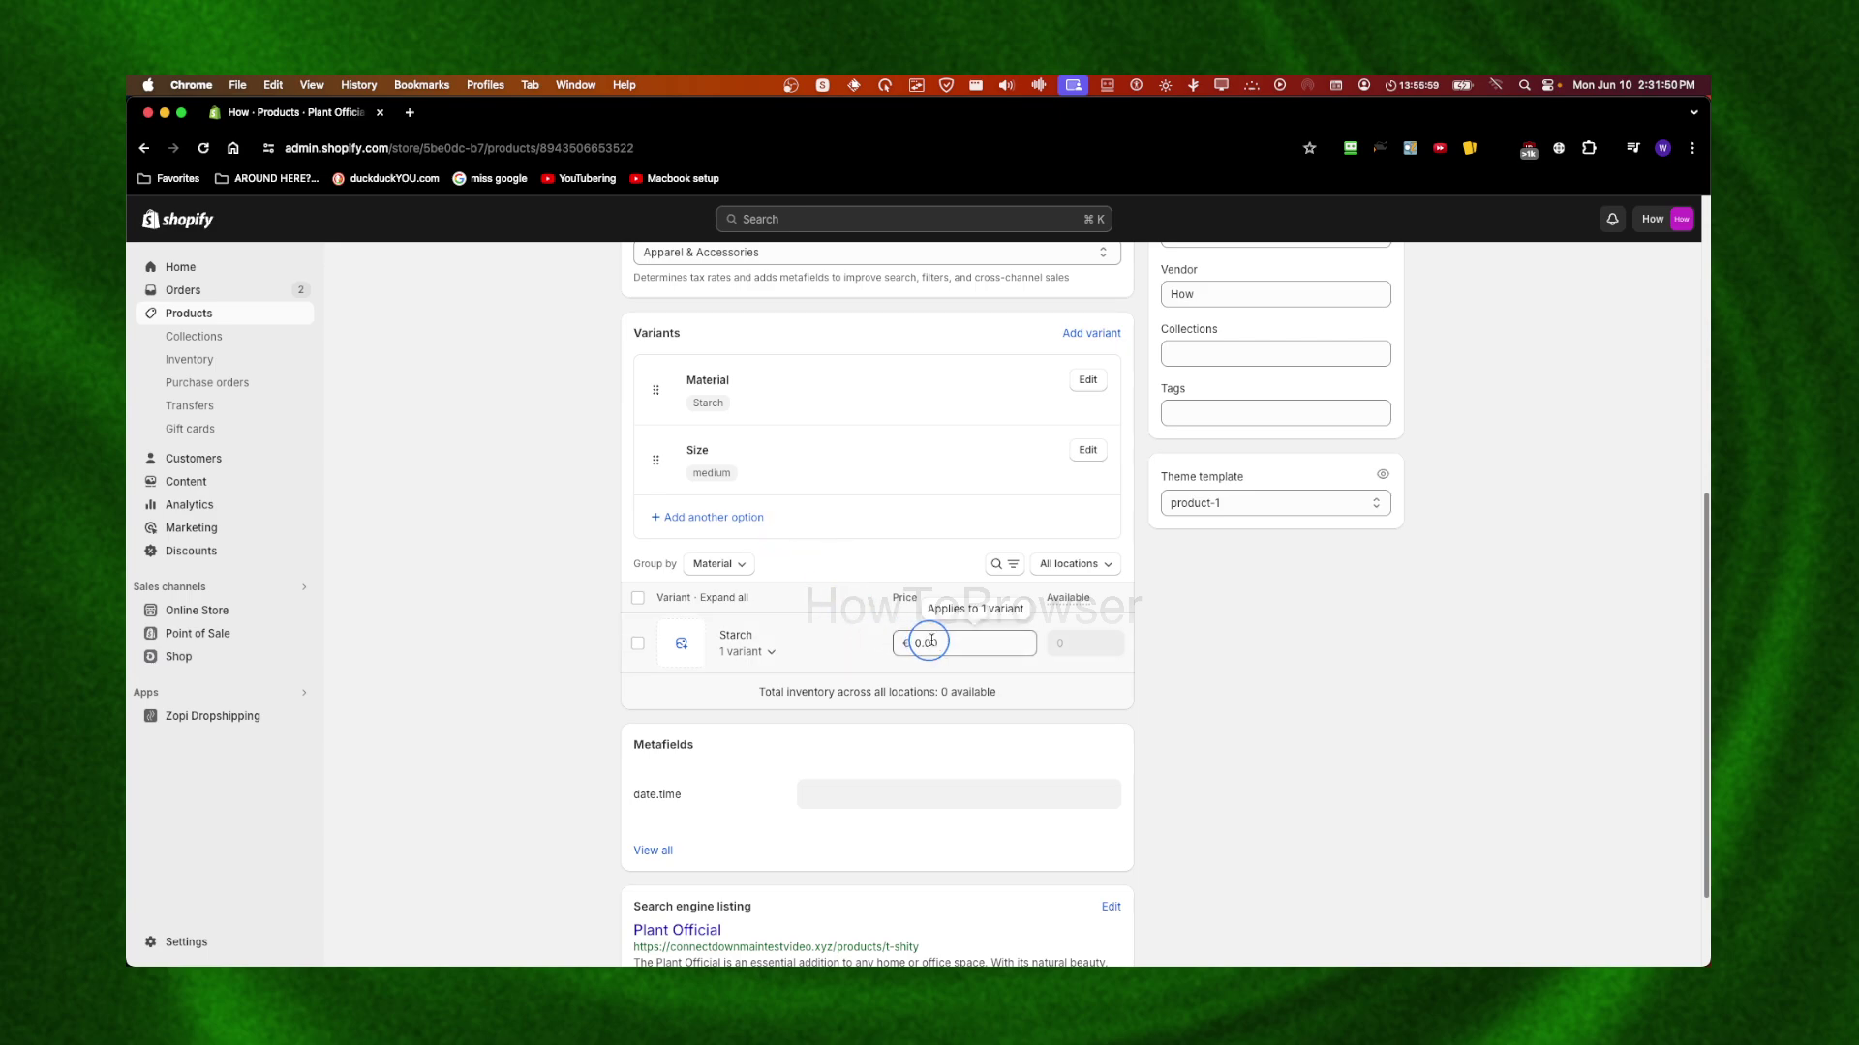
Re-expand Starch, check the medium and Starch price fields, and select all variants.
left_click(743, 651)
left_click(964, 694)
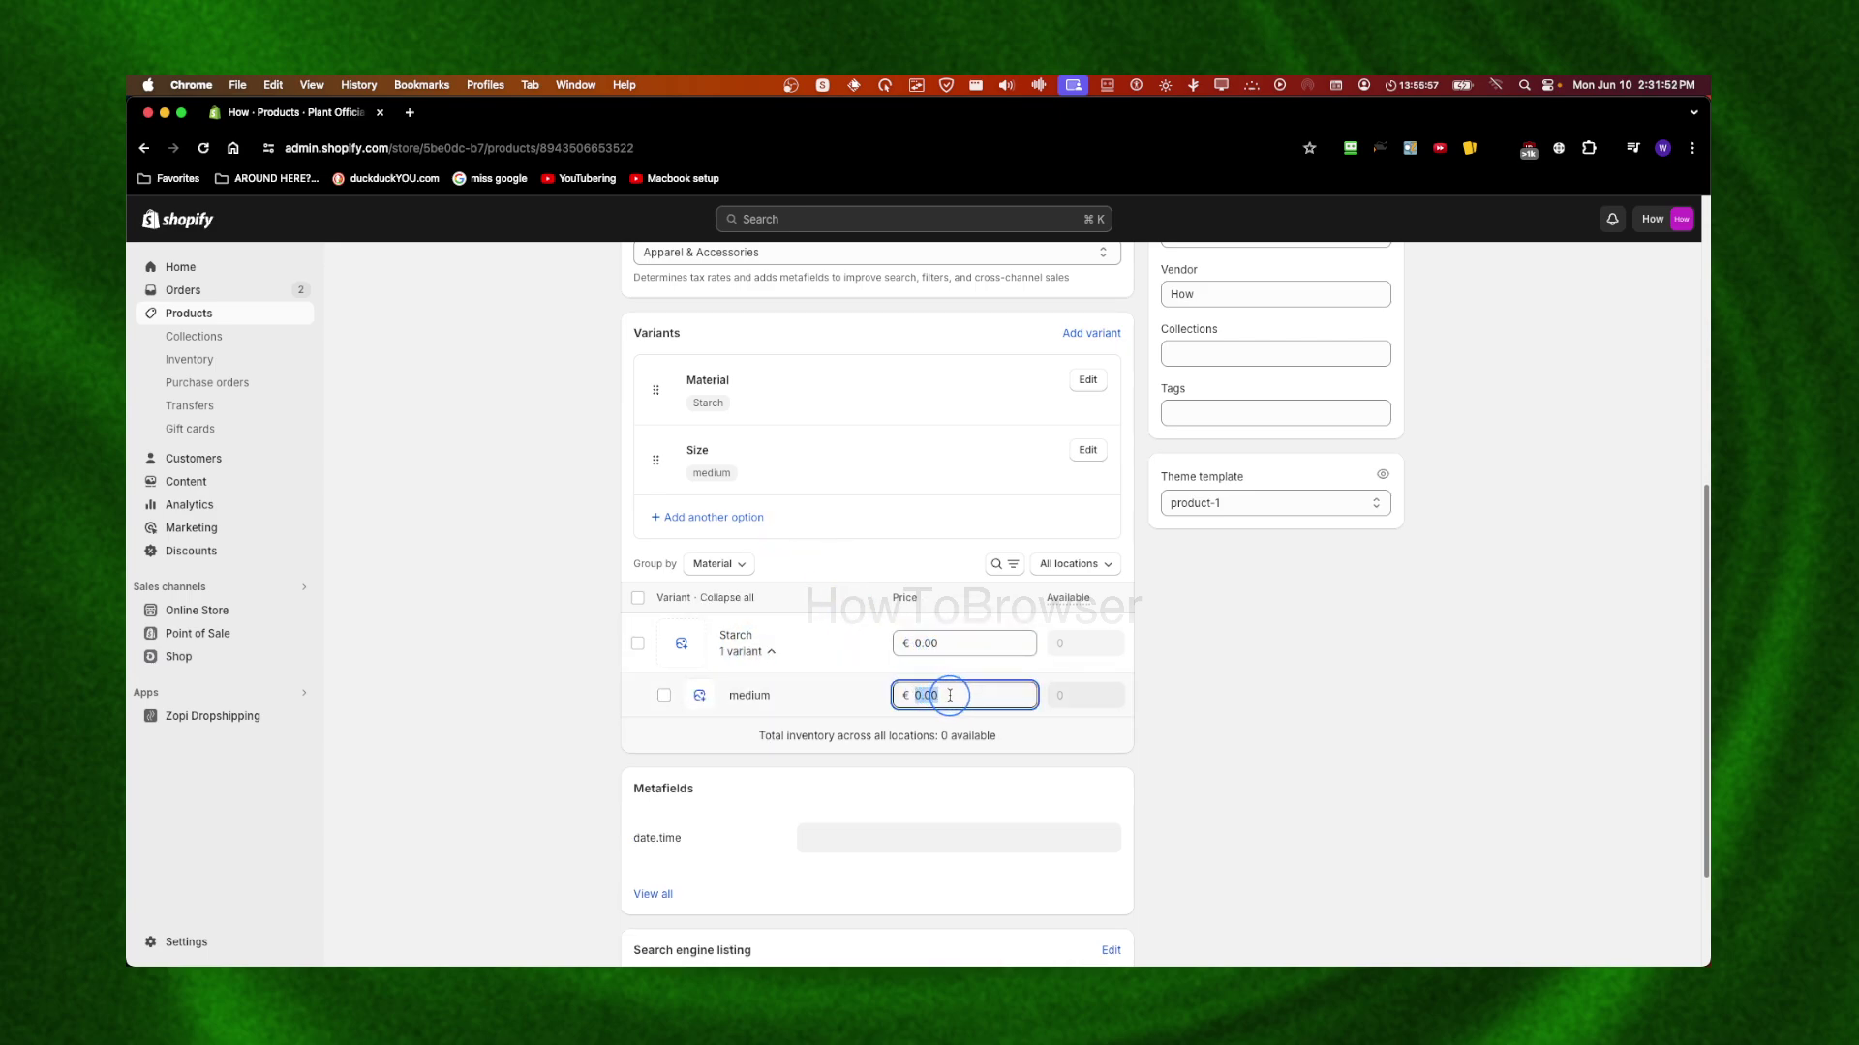
left_click(964, 643)
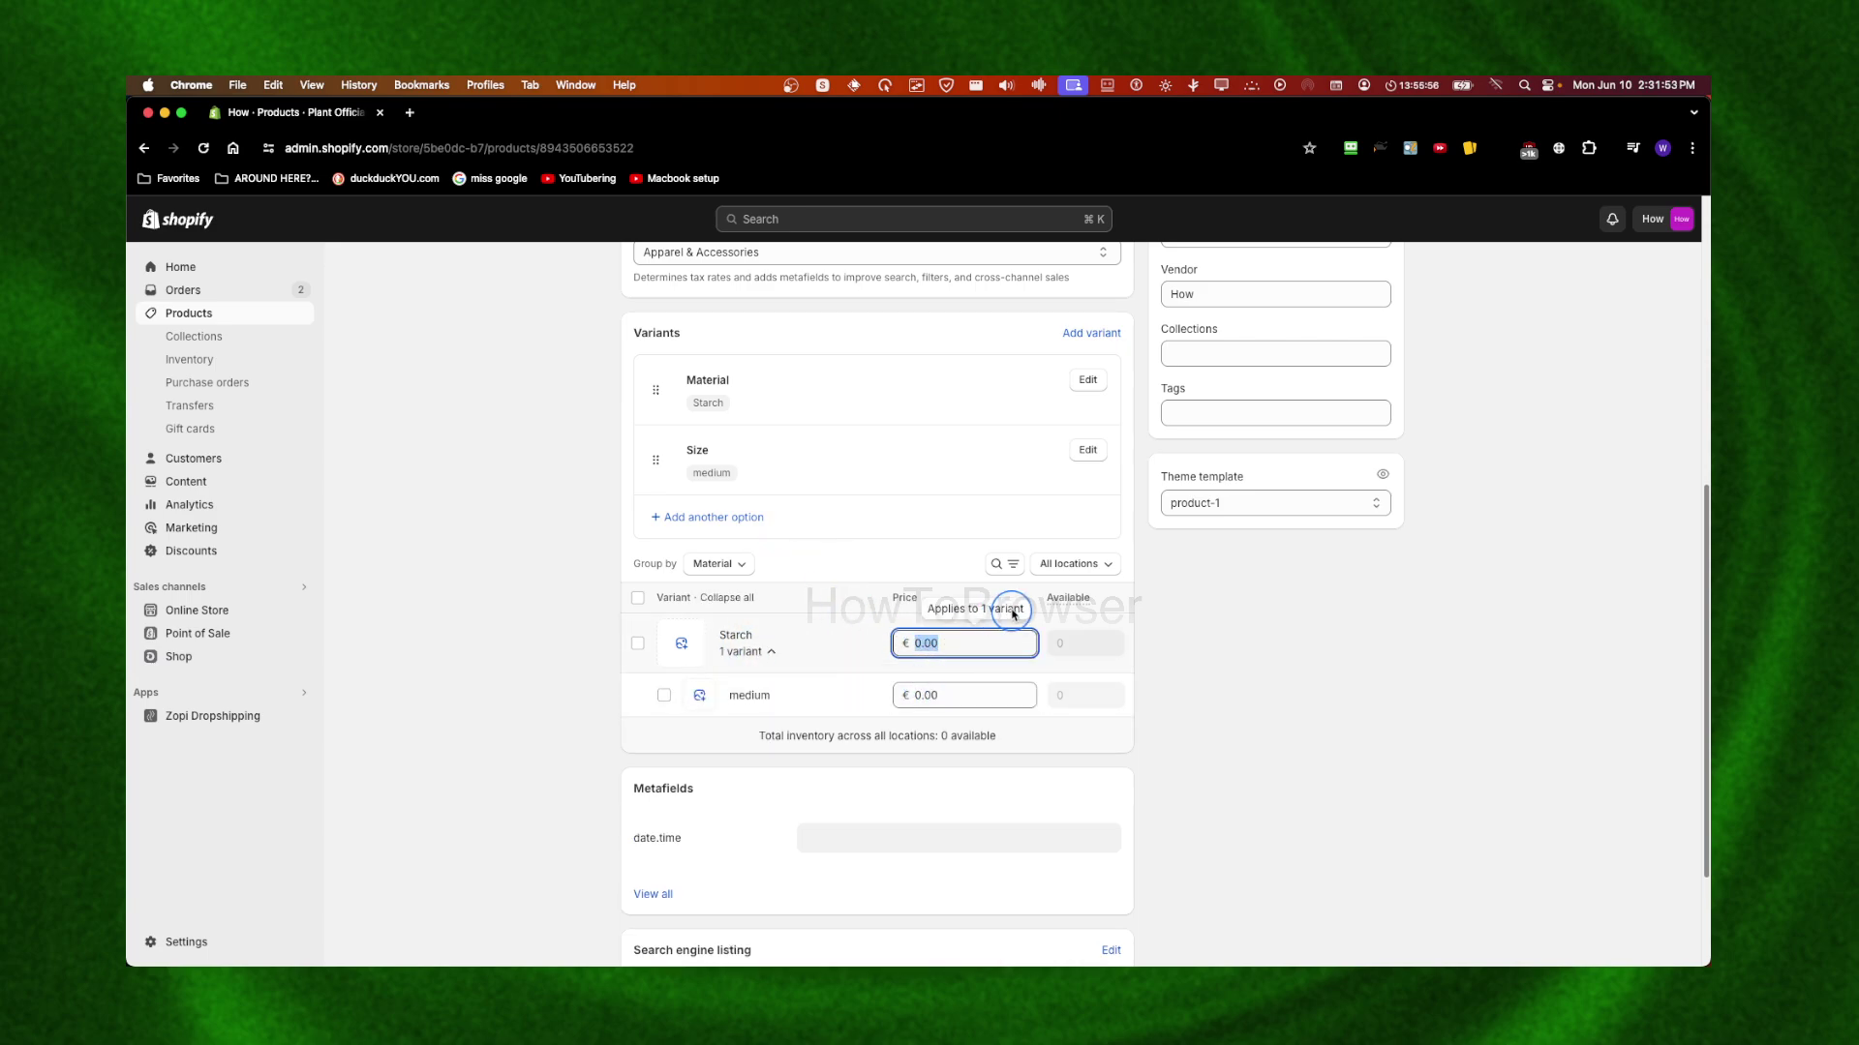
left_click(637, 598)
Open the selected variants in the bulk editor, then exit to the full Products list.
left_click(1077, 599)
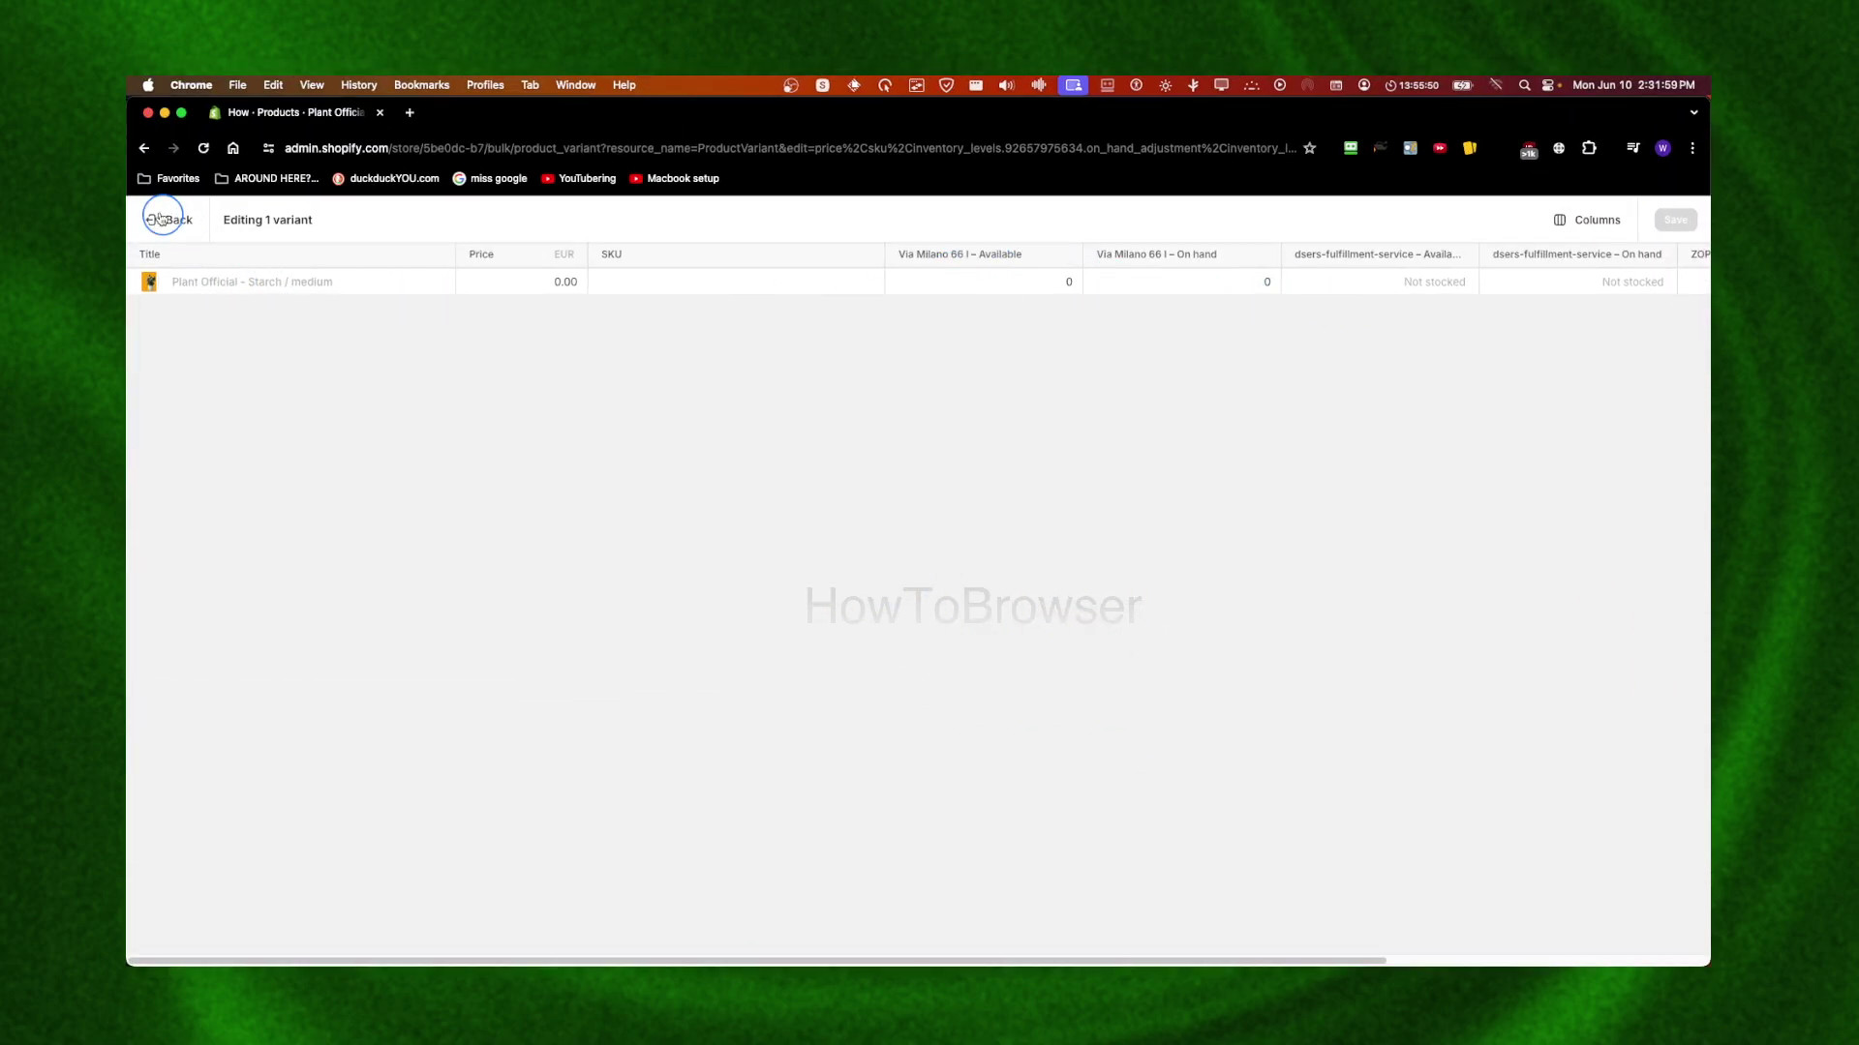
left_click(168, 220)
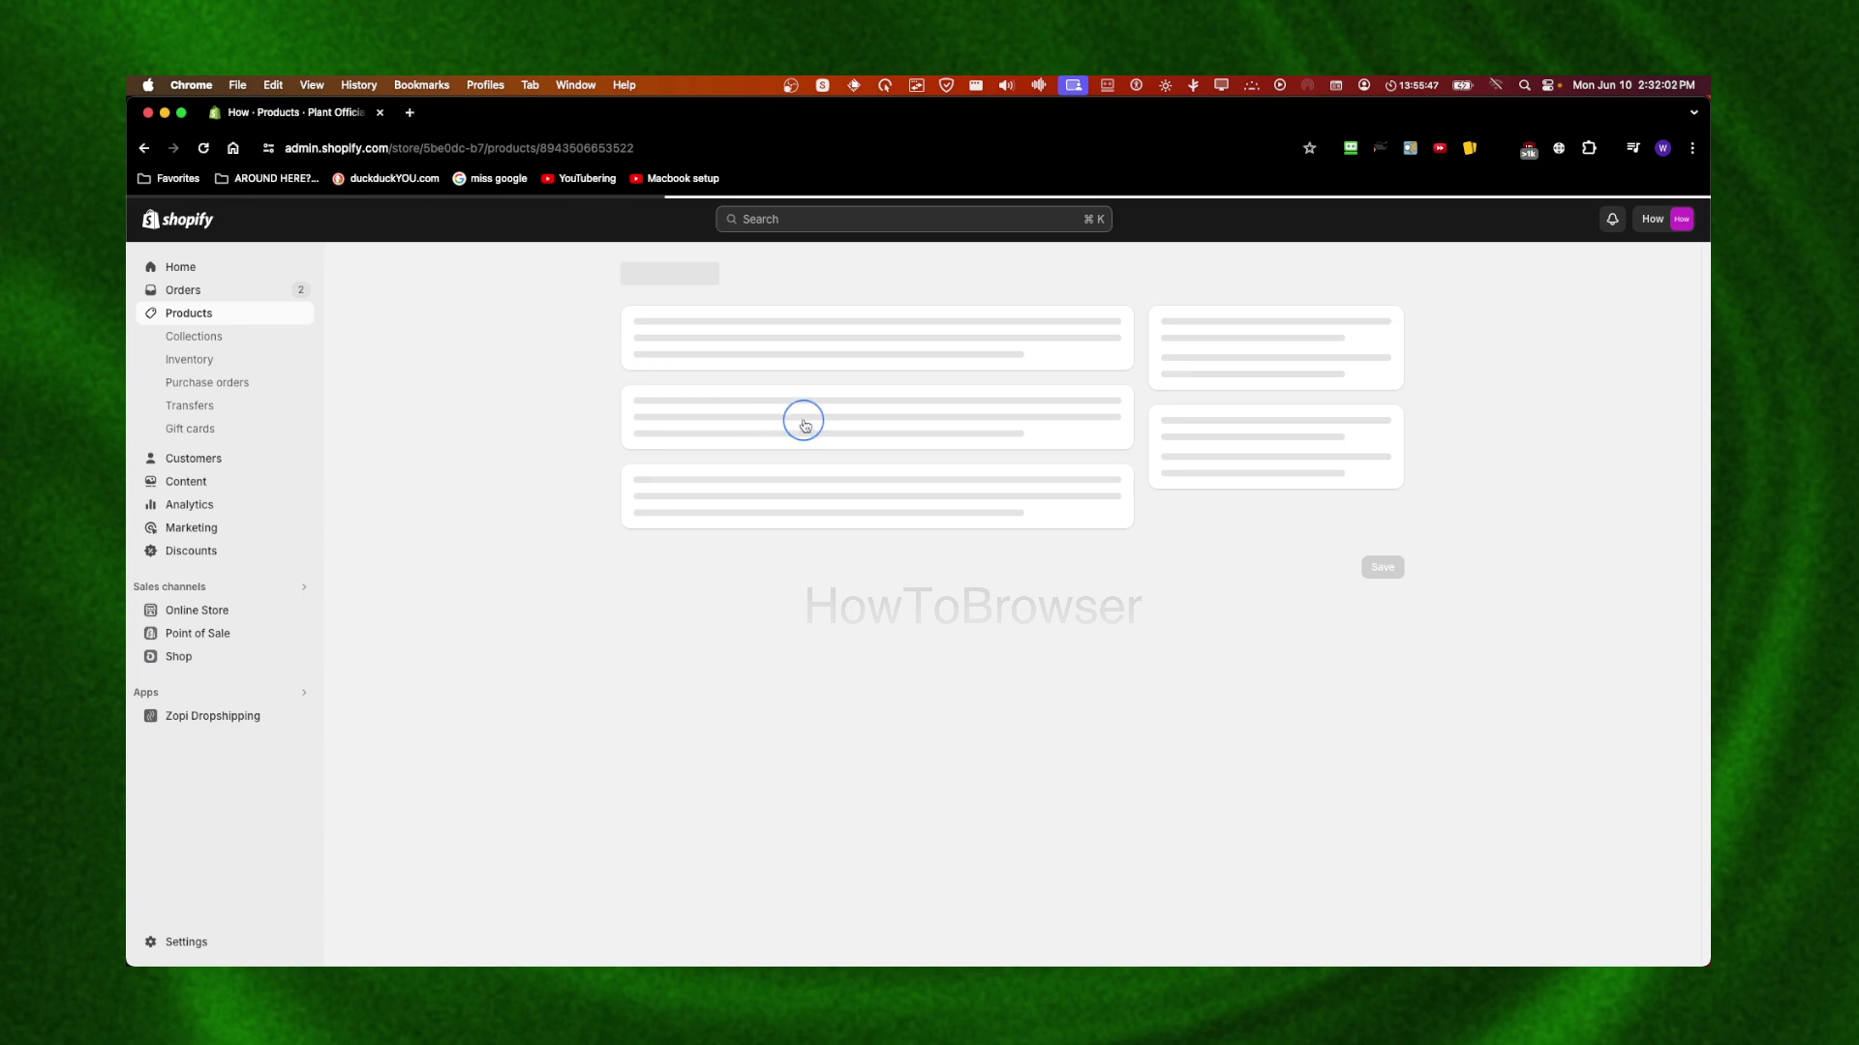
left_click(633, 275)
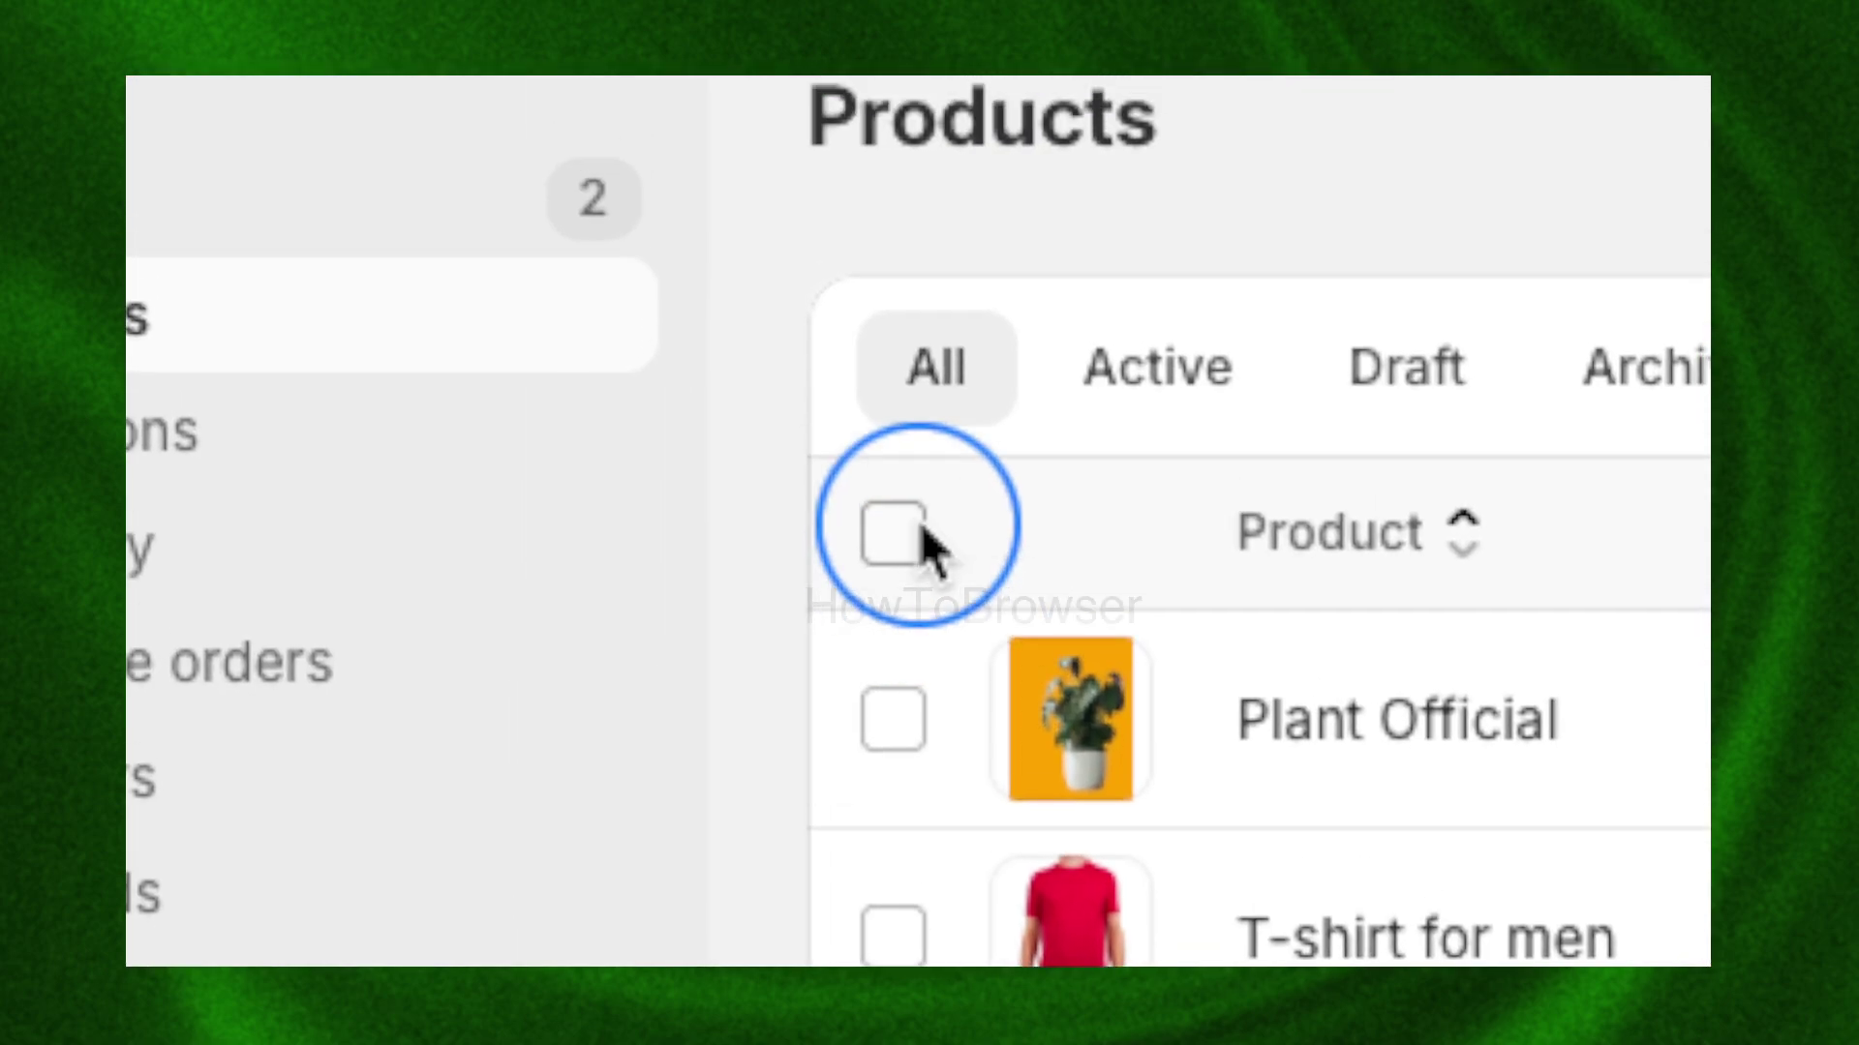
Bulk-edit both products, saving 23.00 as the Starch • medium and T-shirt for men base prices.
left_click(361, 357)
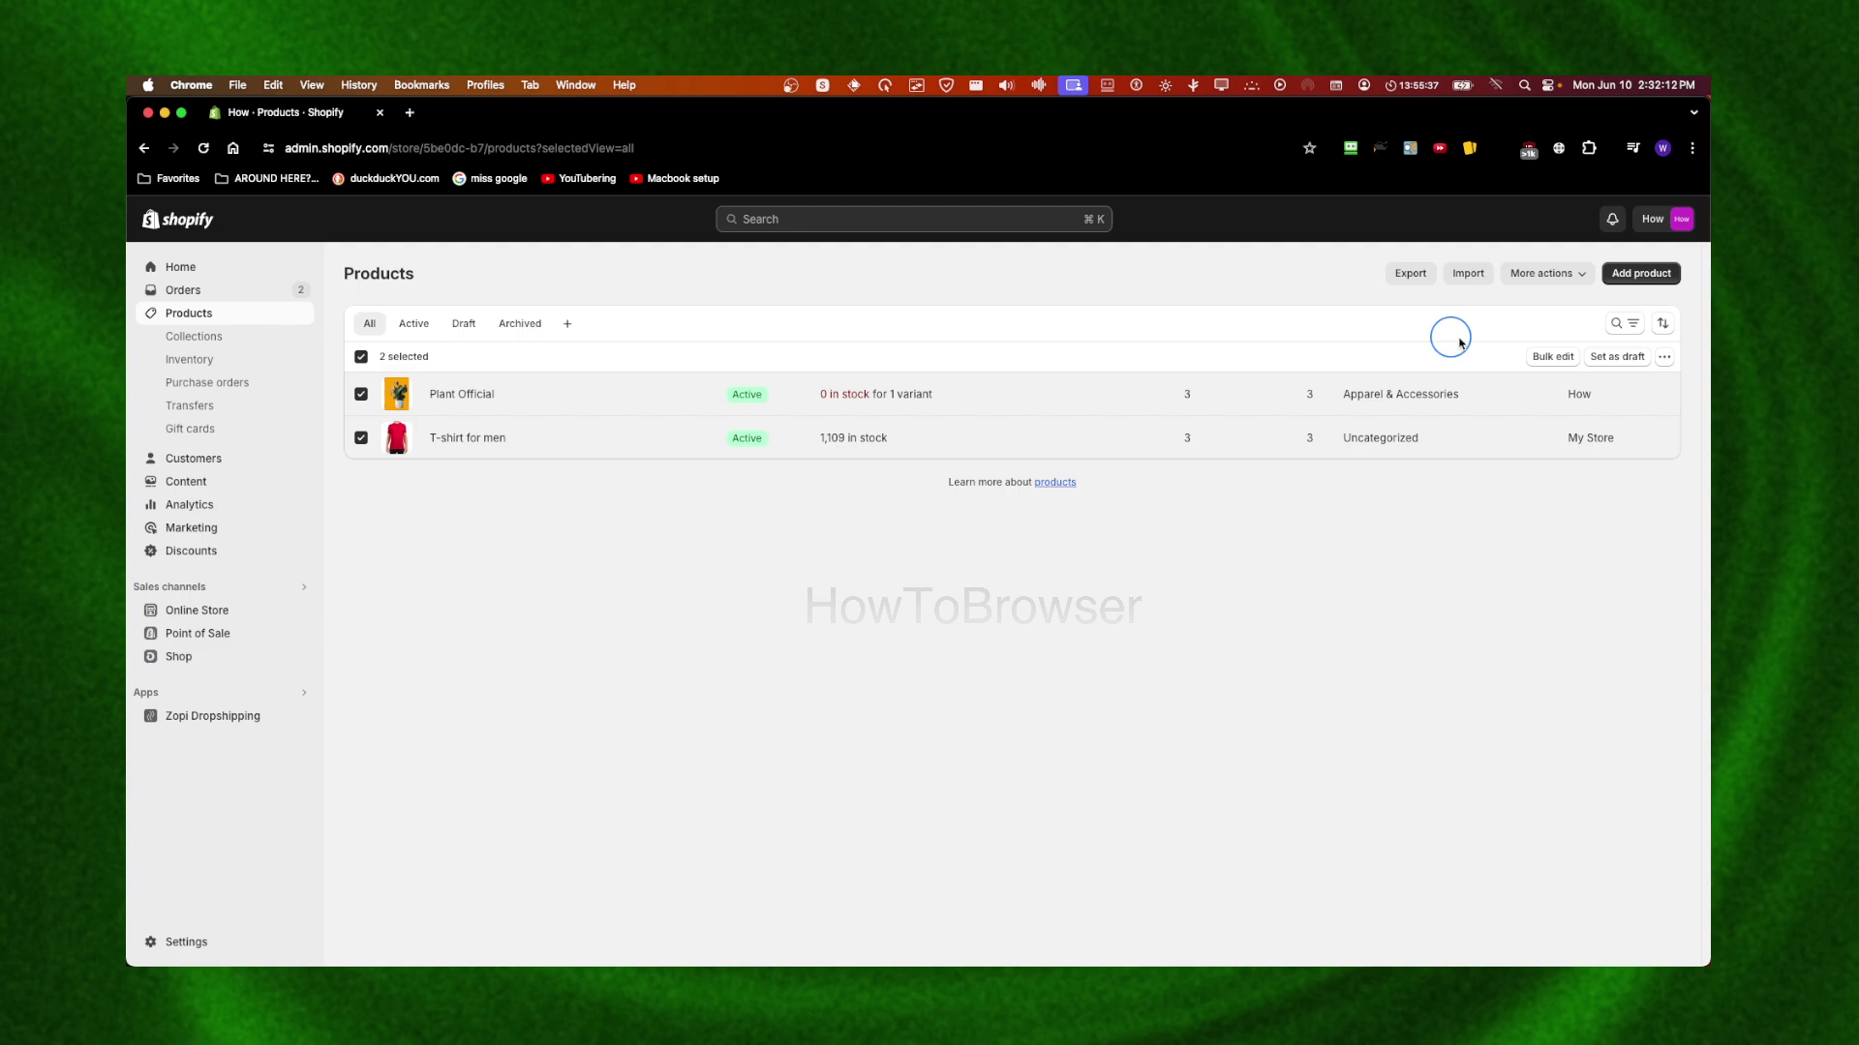
left_click(1553, 357)
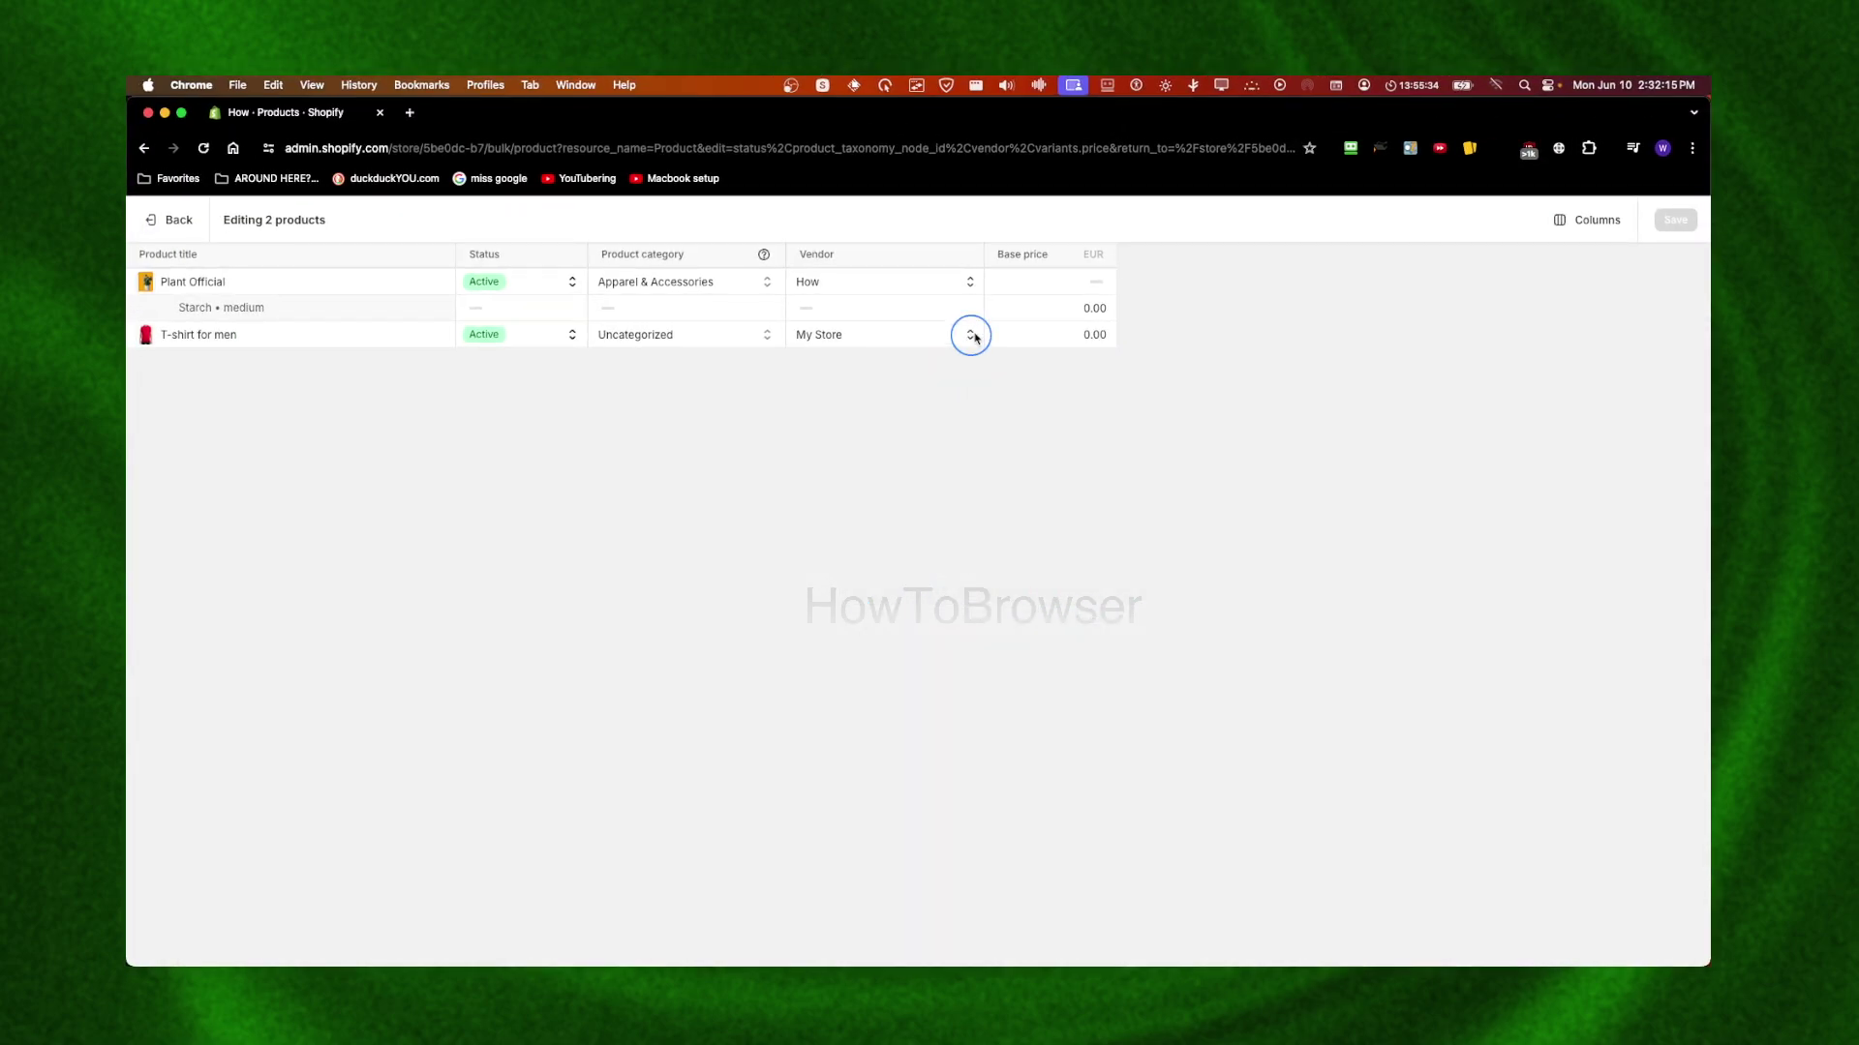
left_click(1082, 307)
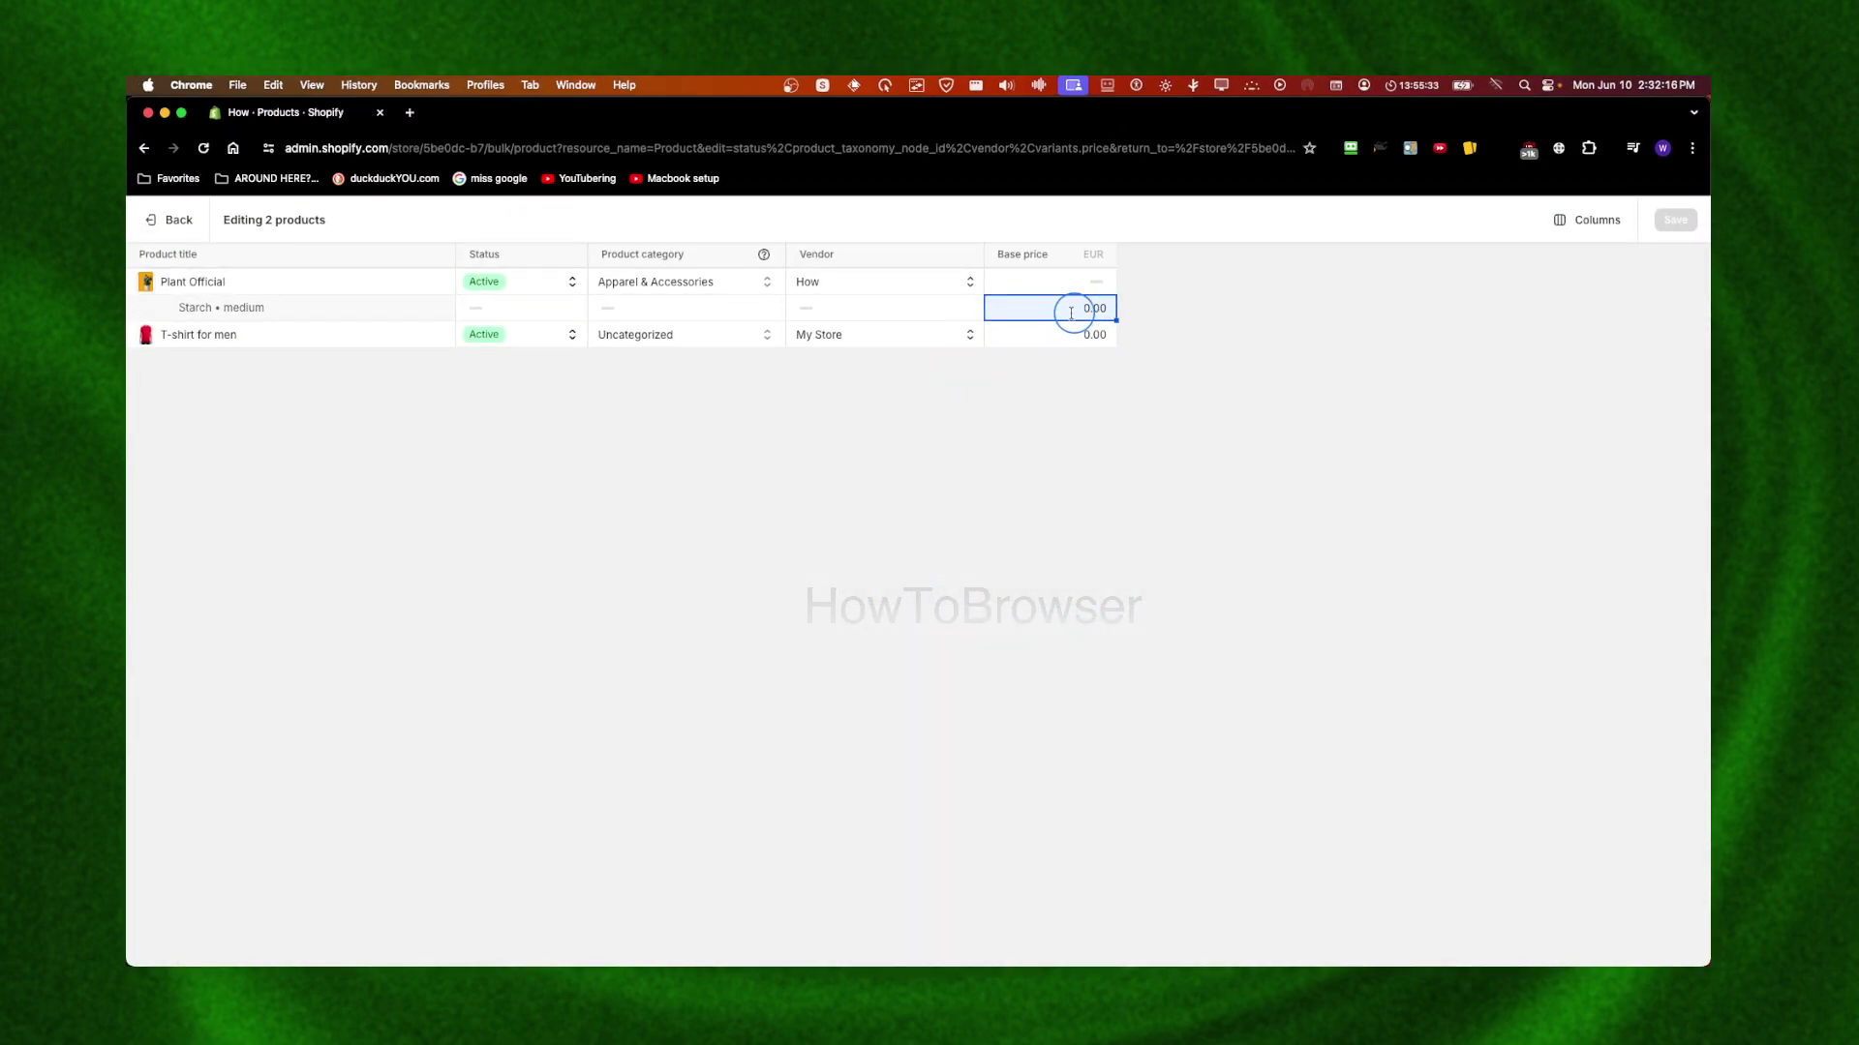
left_click(1067, 334, "shift")
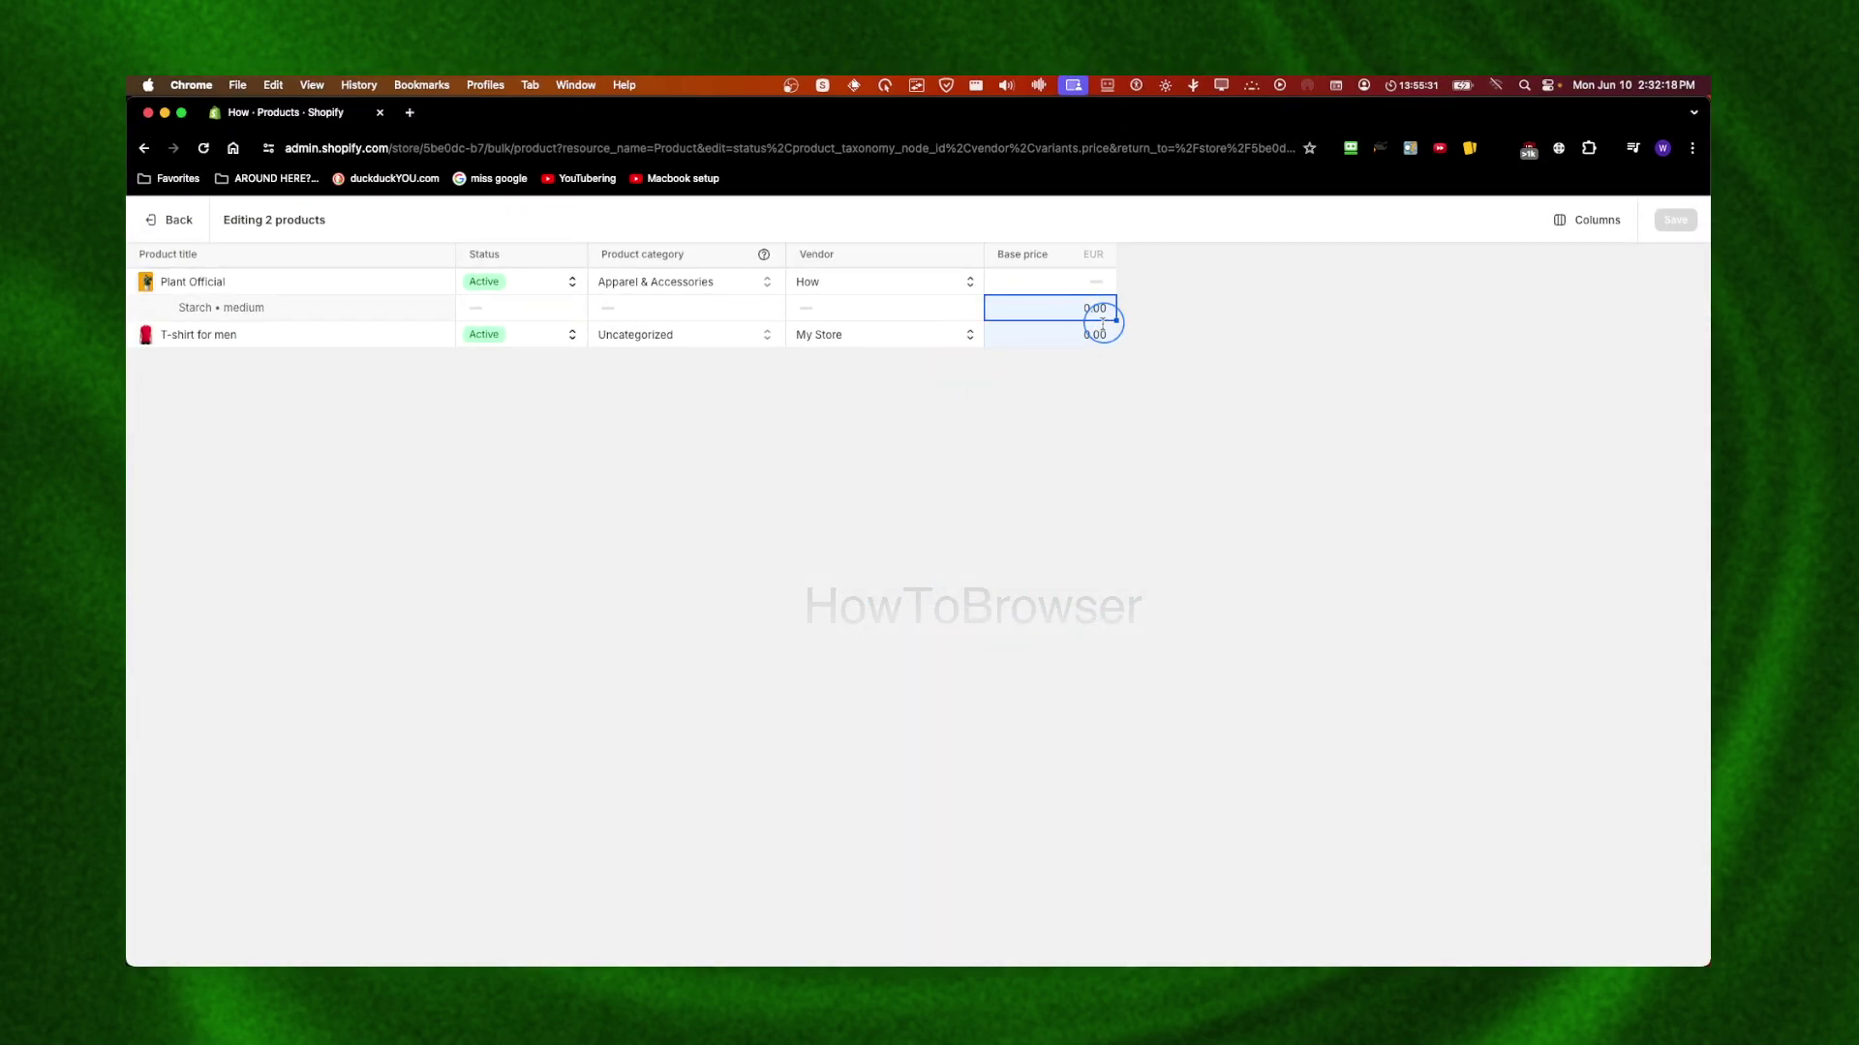
type("23")
left_click(1675, 219)
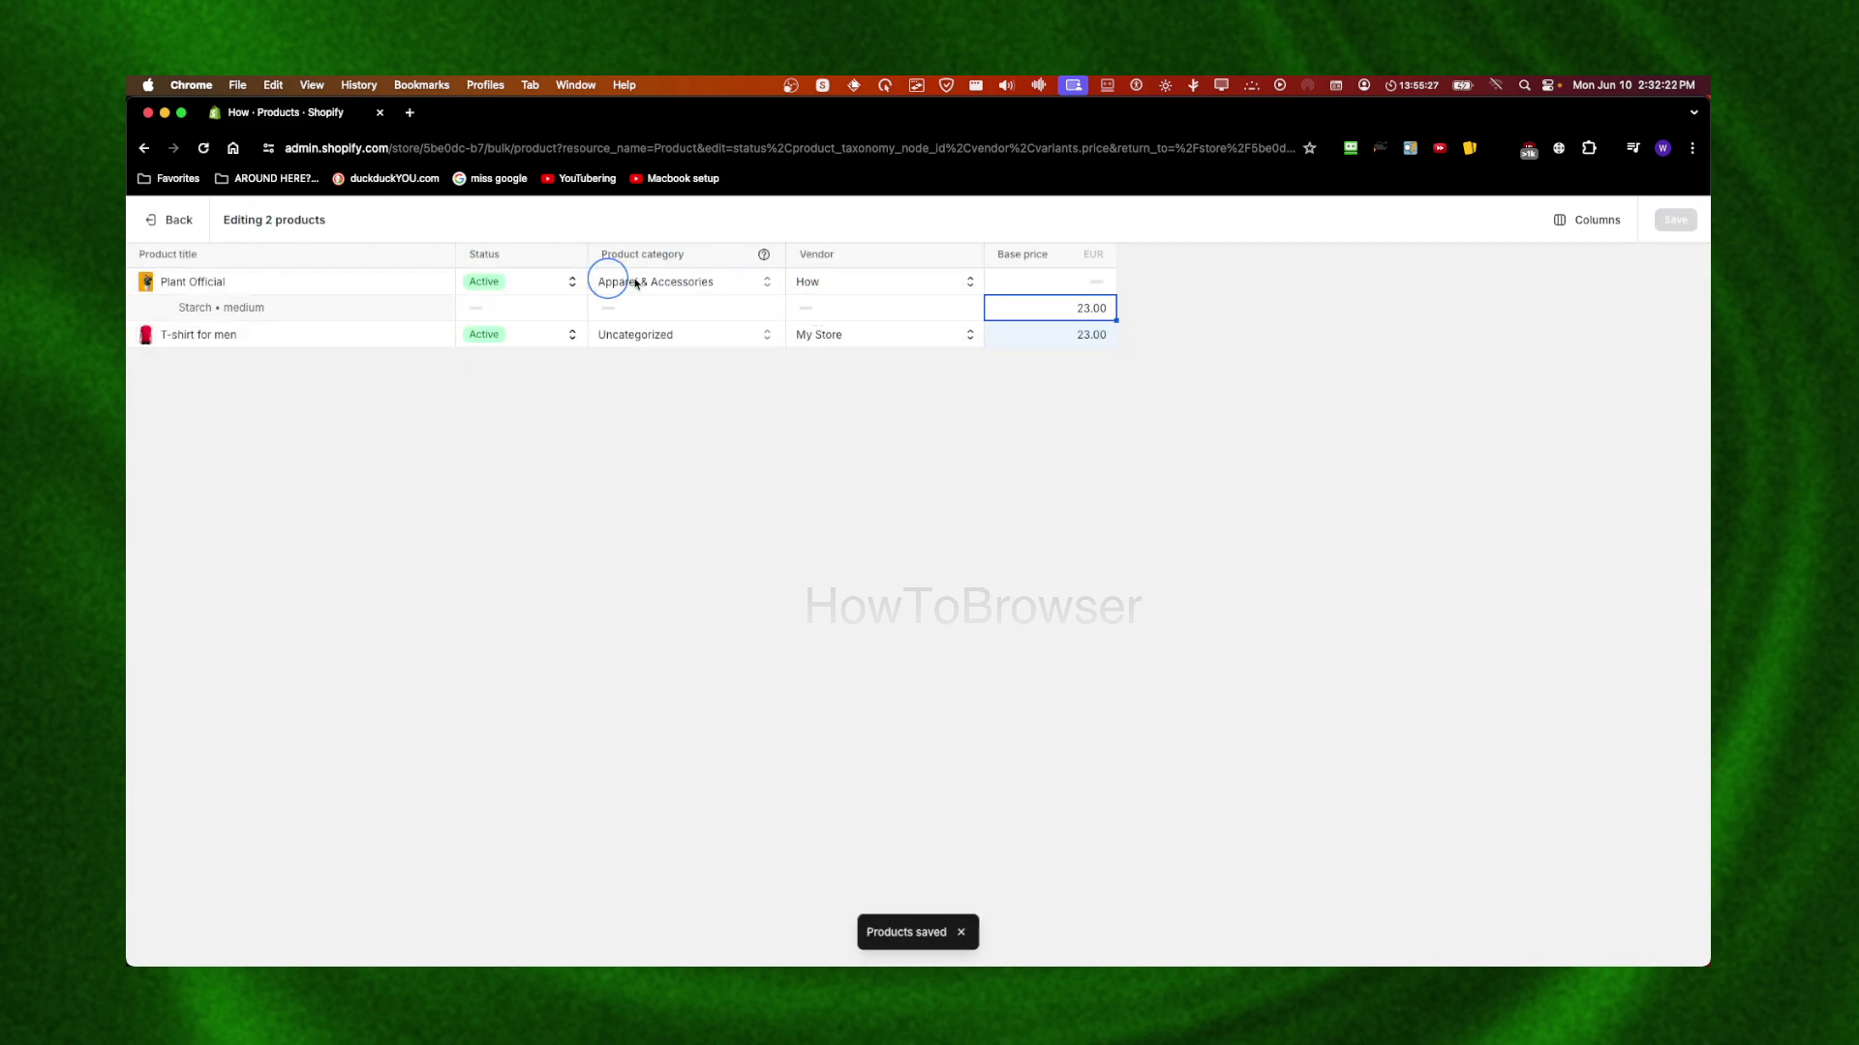
left_click(172, 219)
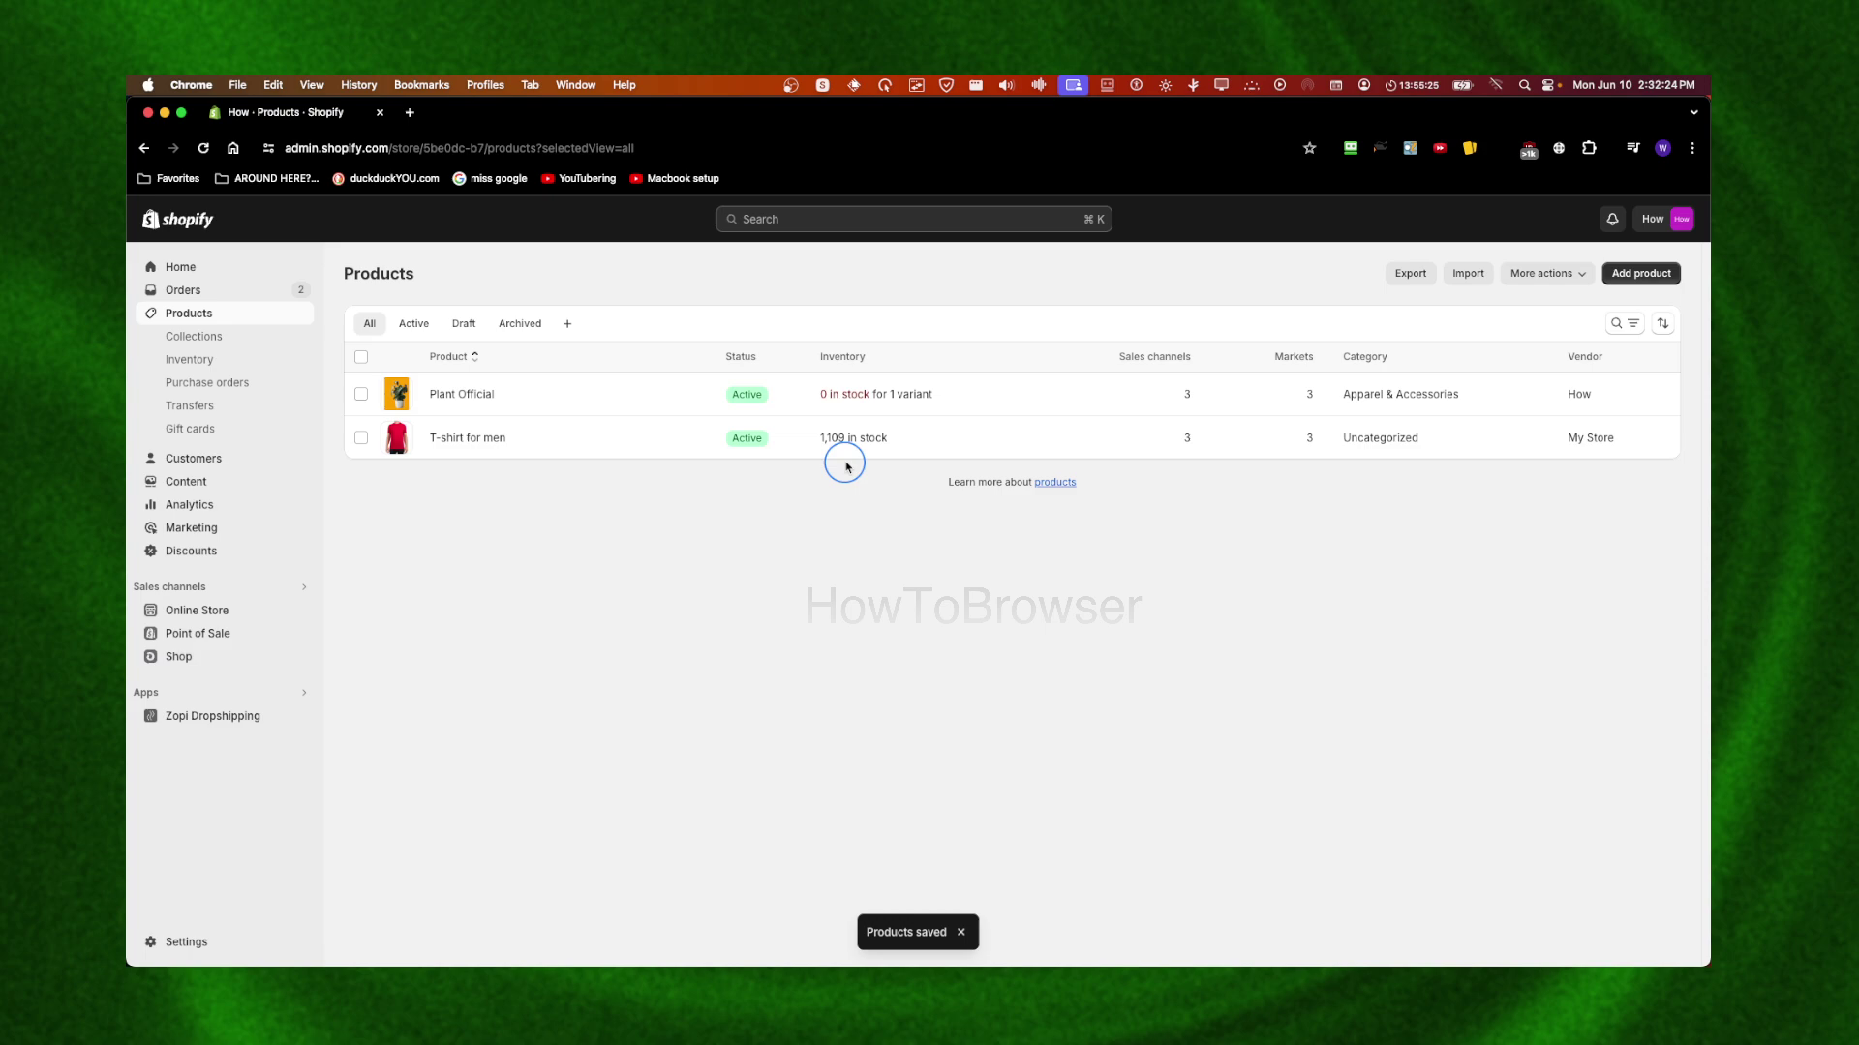